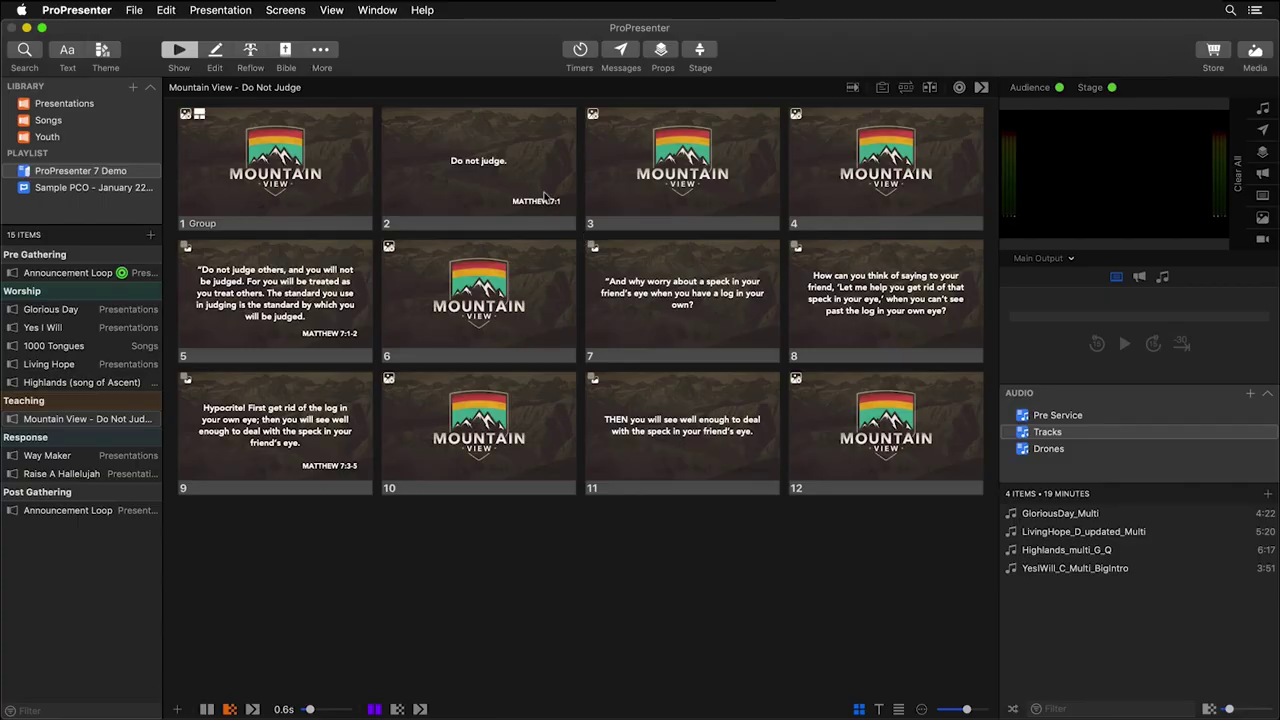
Step: Look up John 3:16 in the Bible scripture lookup
left_click(285, 52)
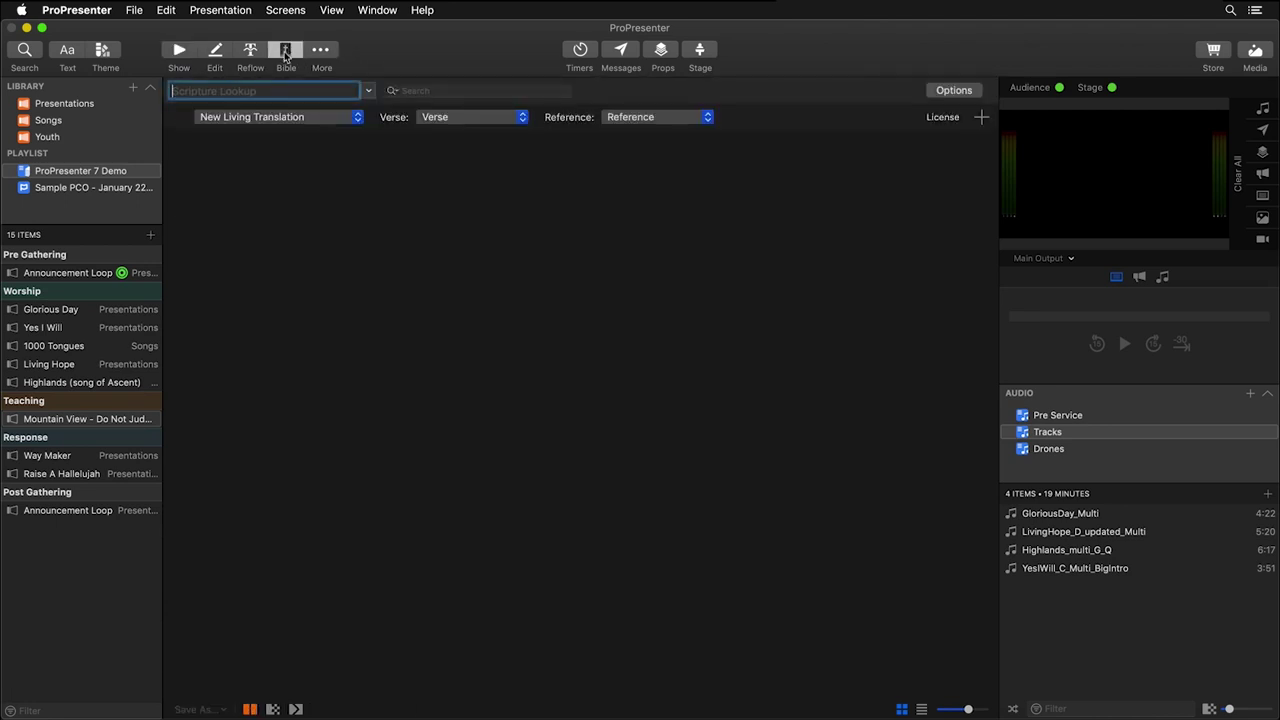
left_click(369, 93)
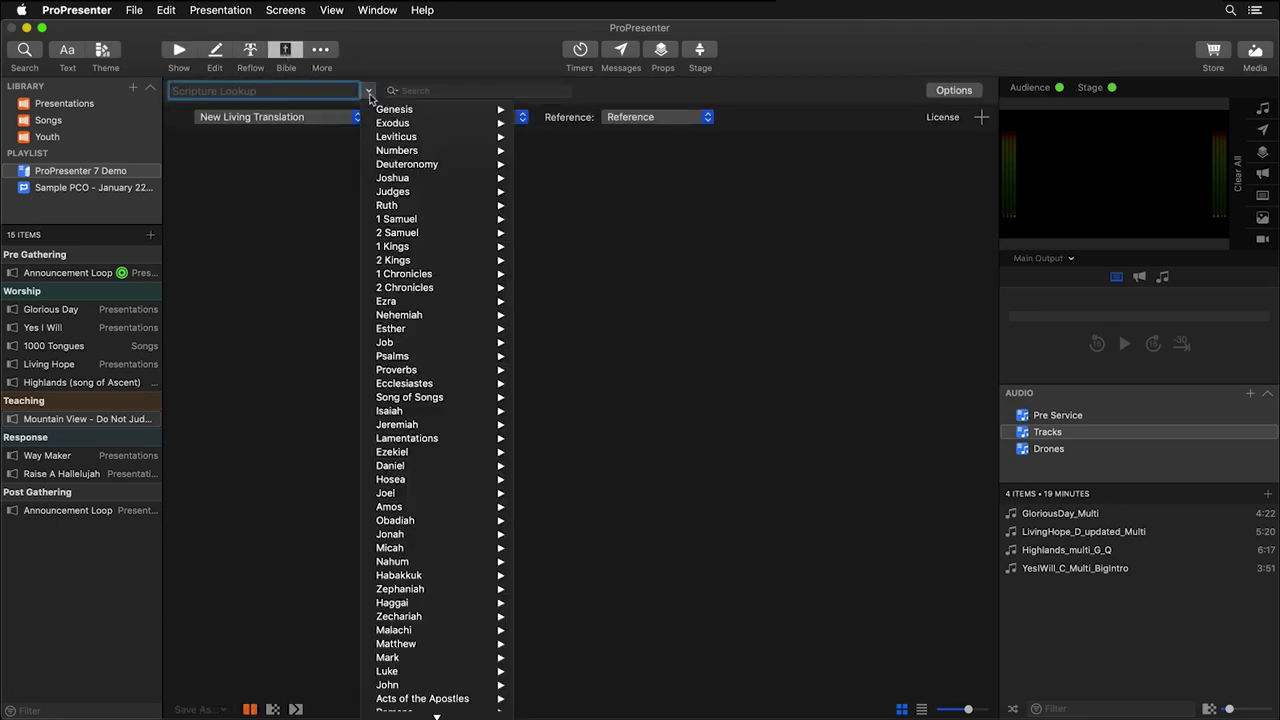
left_click(308, 88)
type("John 3:16")
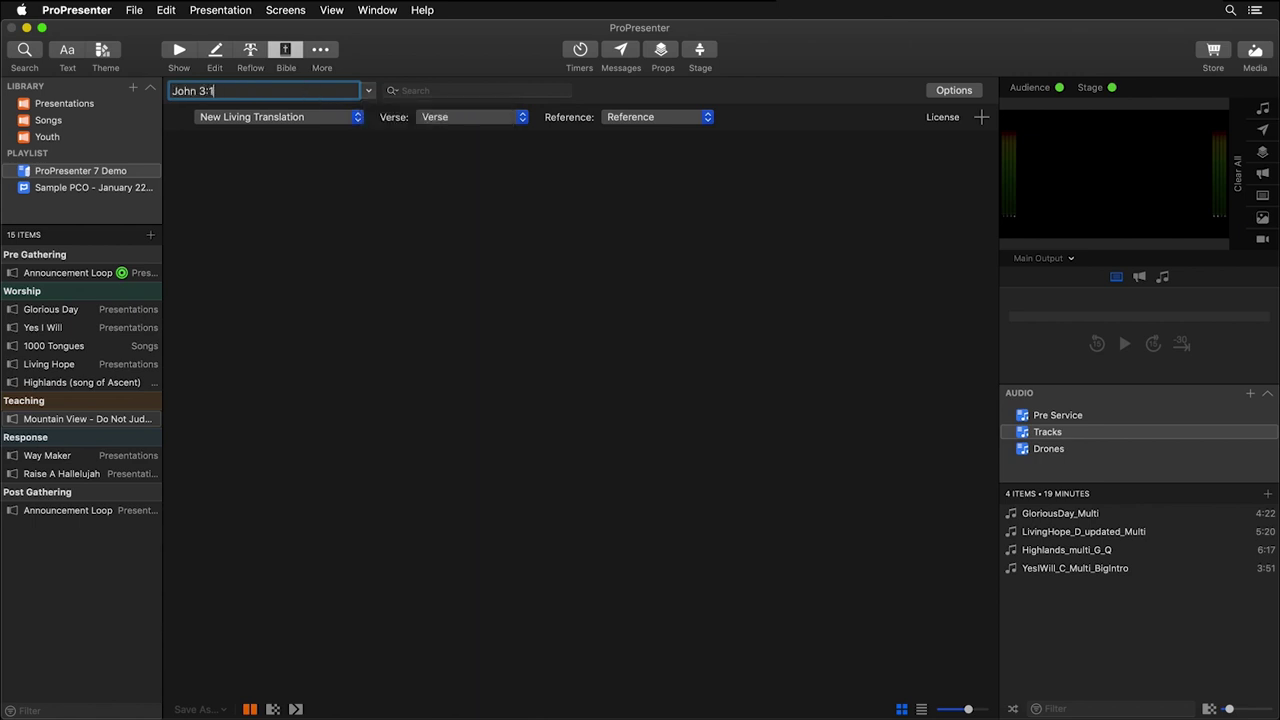
Step: Run a Bible keyword search for 'renewed', then dismiss the results
left_click(404, 91)
type("renewed")
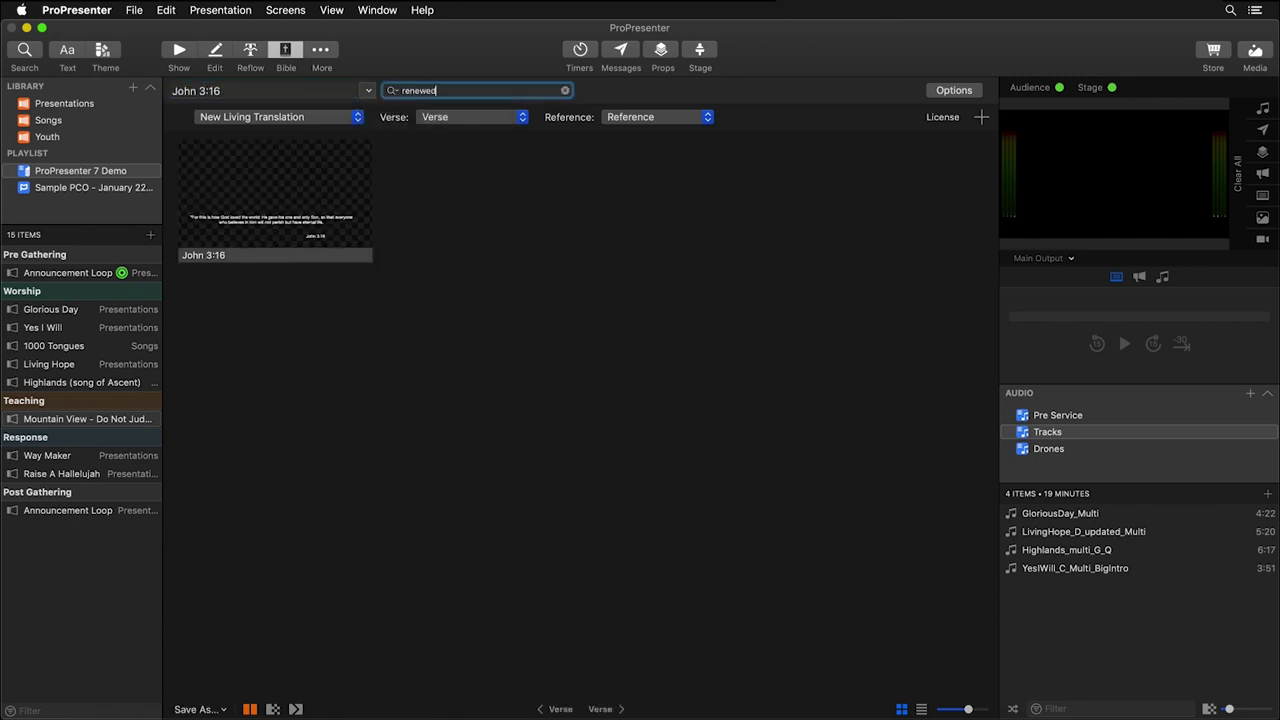
key("Return")
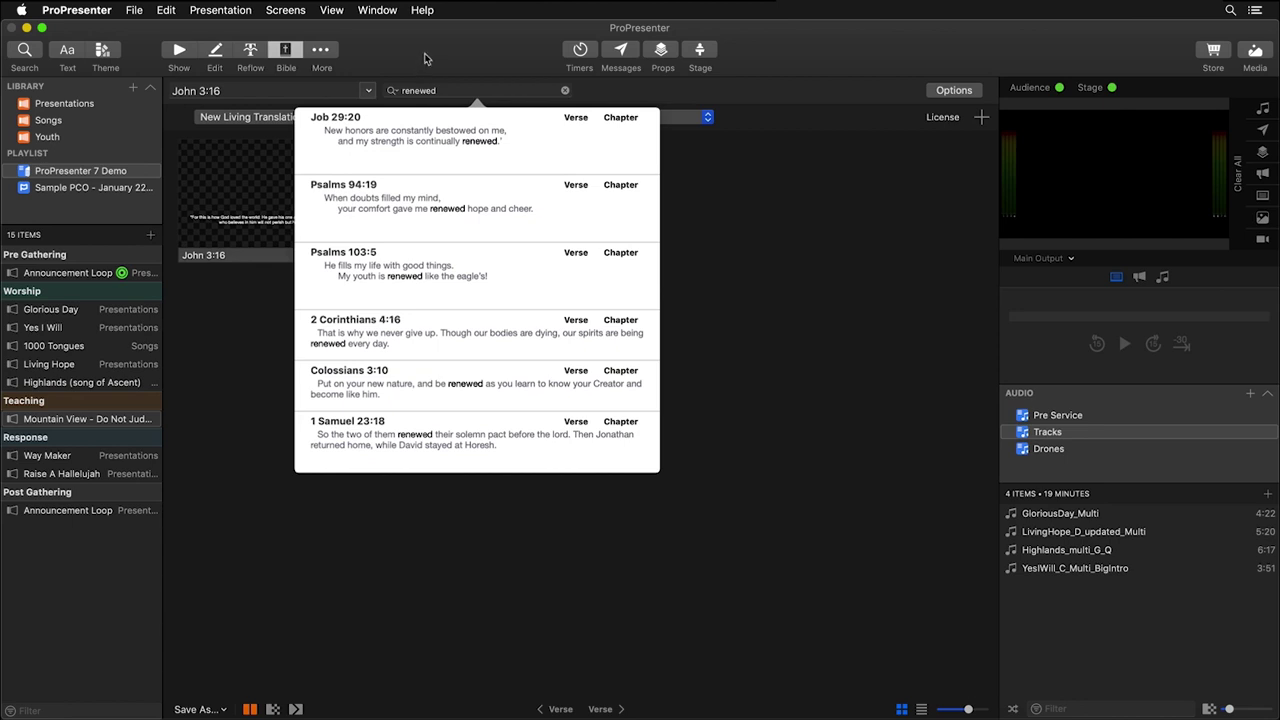
left_click(428, 51)
Step: Keep New Living Translation as the translation and Verse as the verse style
left_click(340, 118)
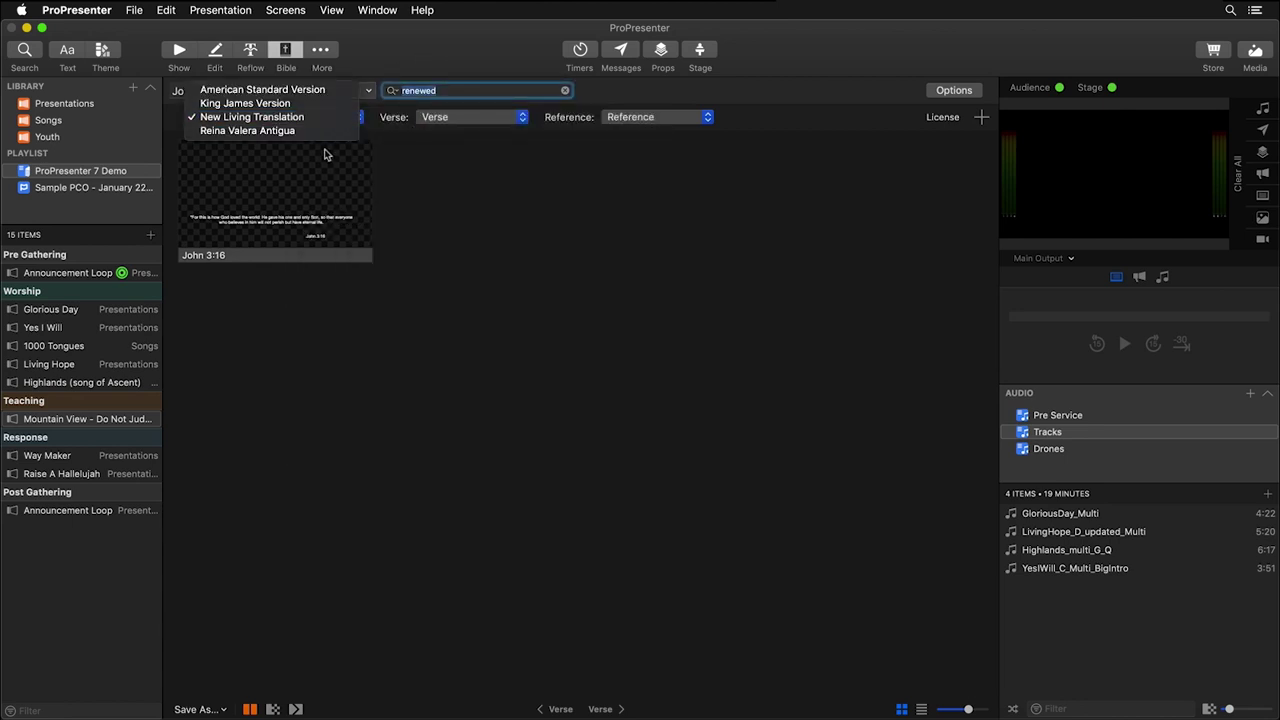
left_click(390, 122)
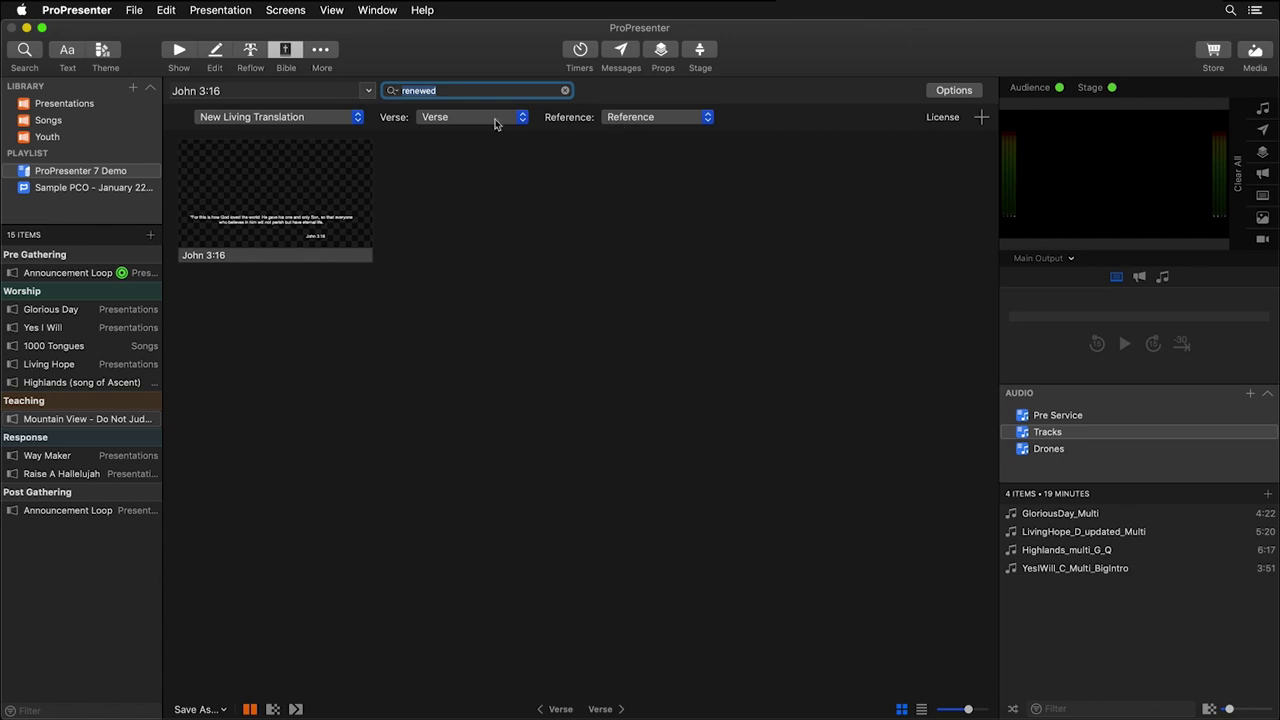
left_click(495, 122)
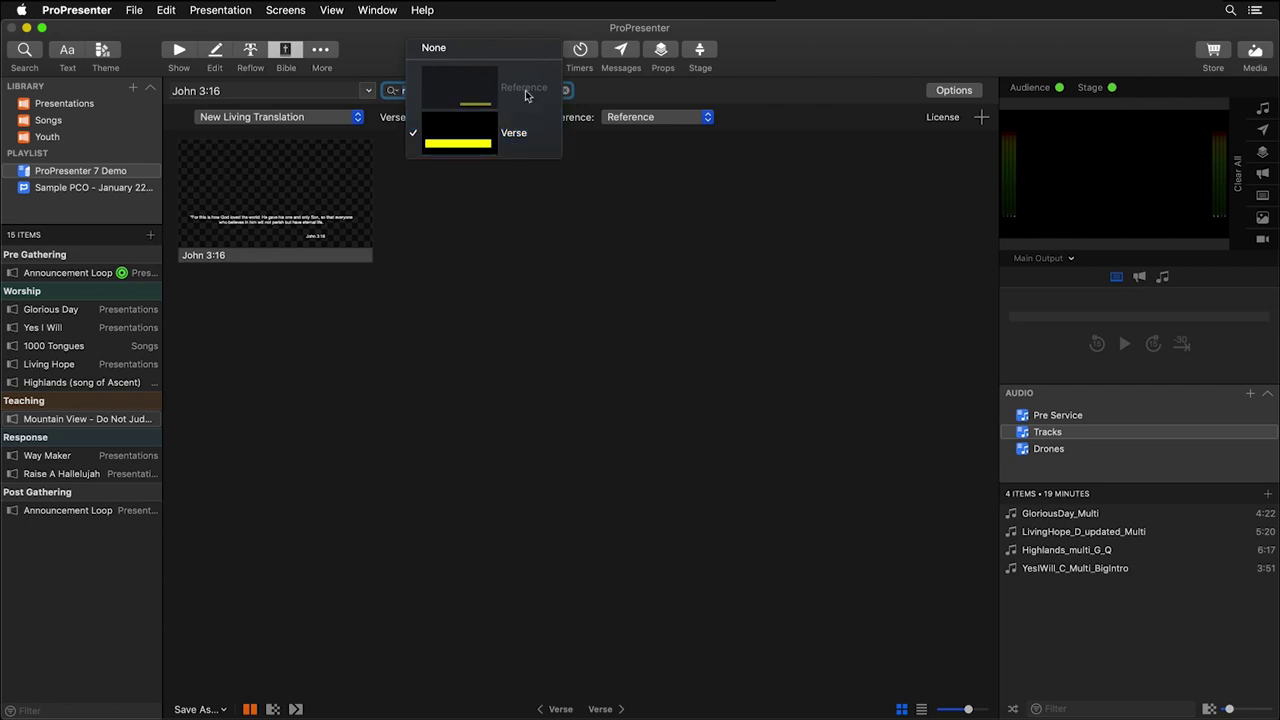
left_click(737, 128)
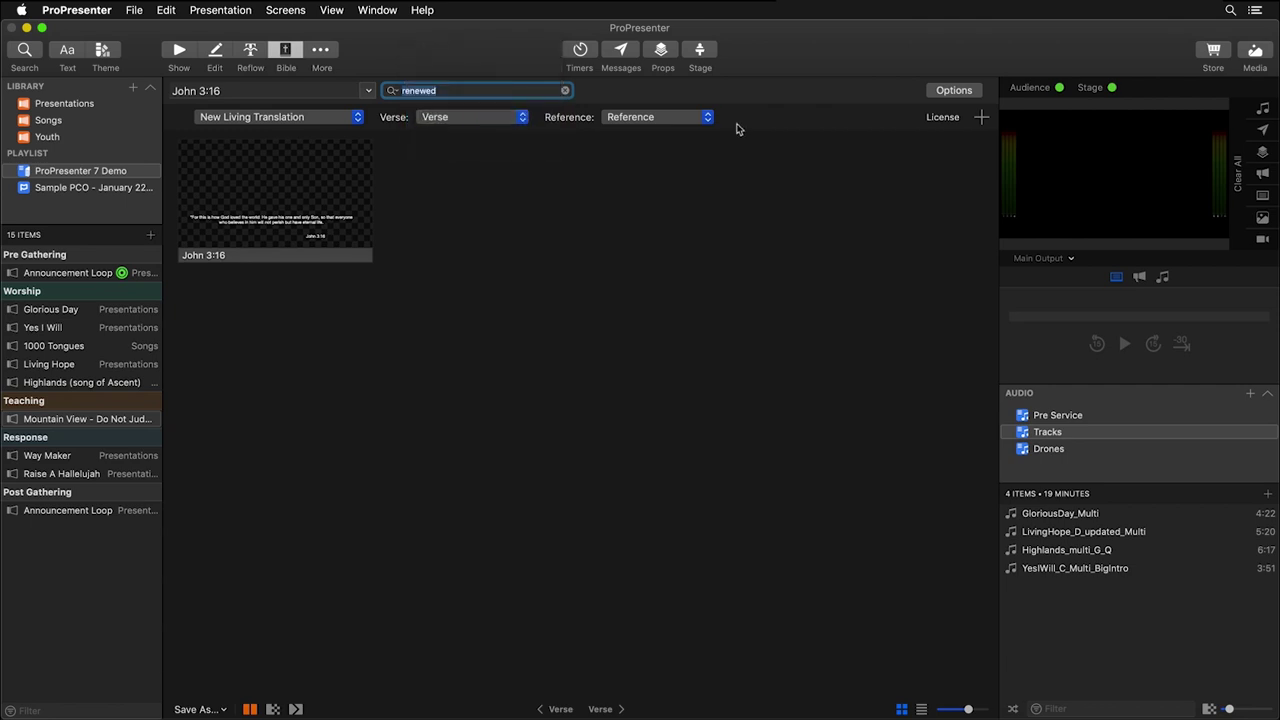
Step: Browse the owned and free Bible translations under Options > Bibles, then return to Slide Options
left_click(953, 91)
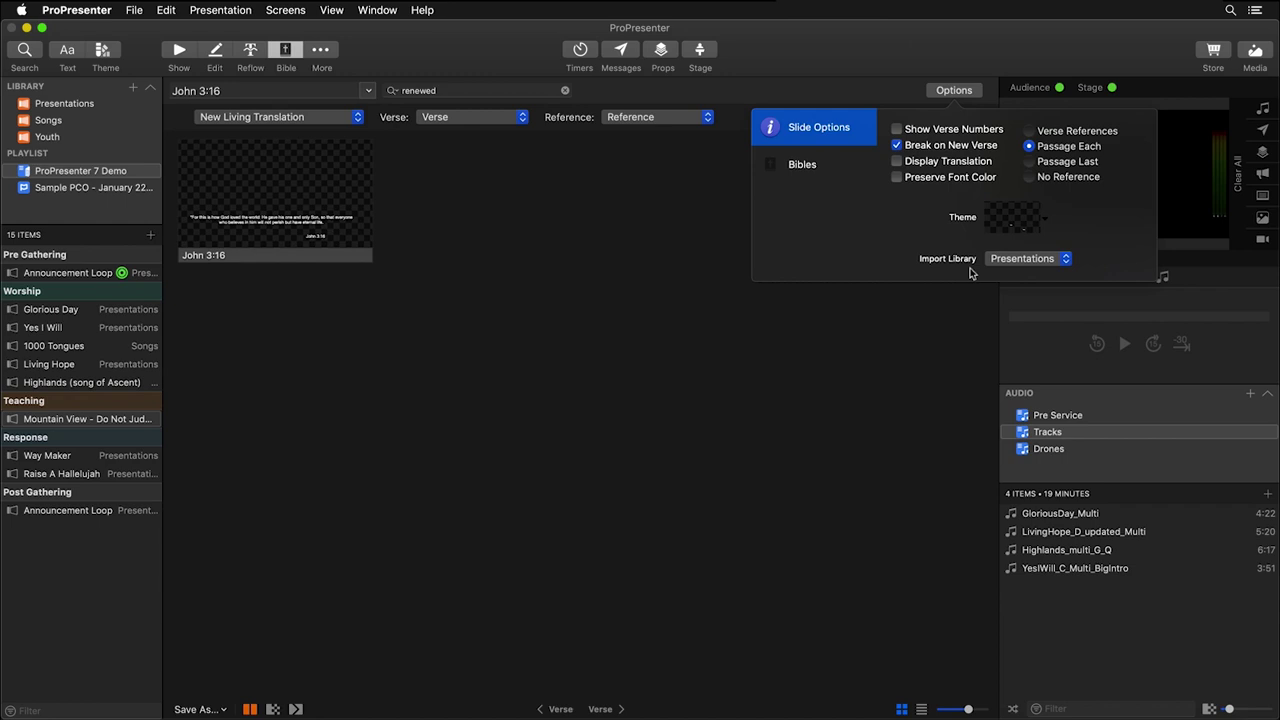
left_click(829, 168)
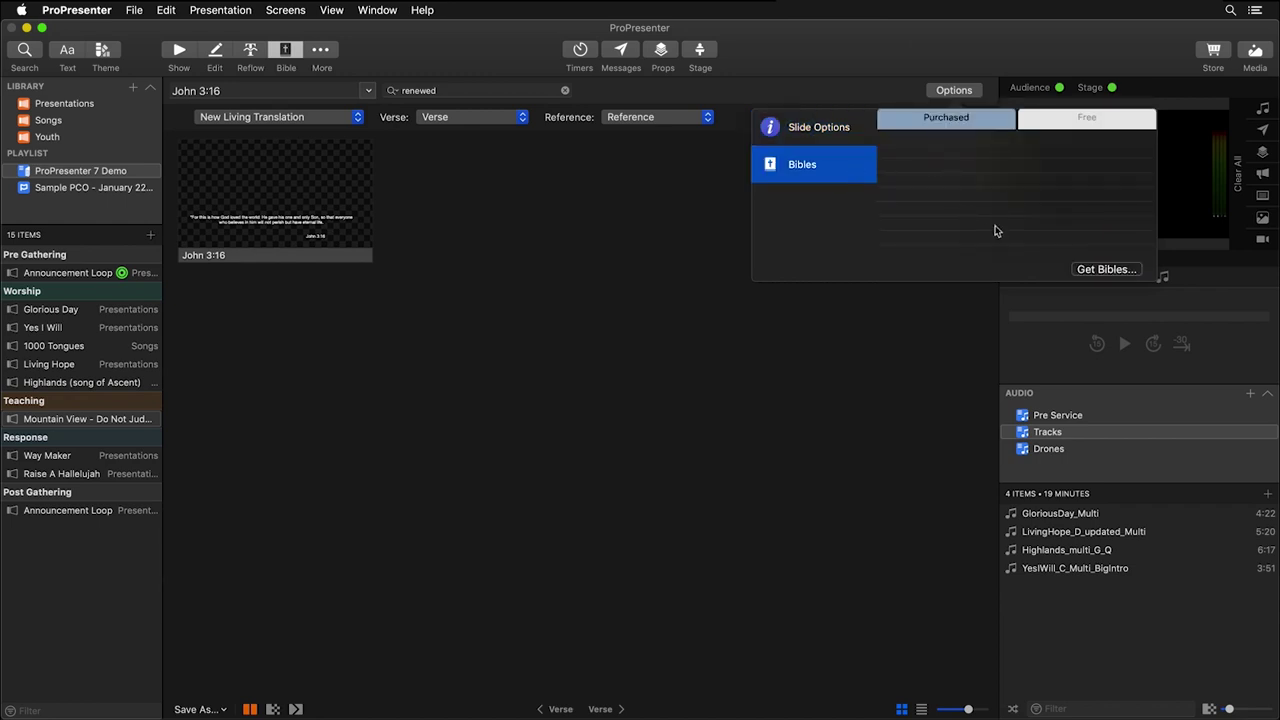
left_click(1074, 133)
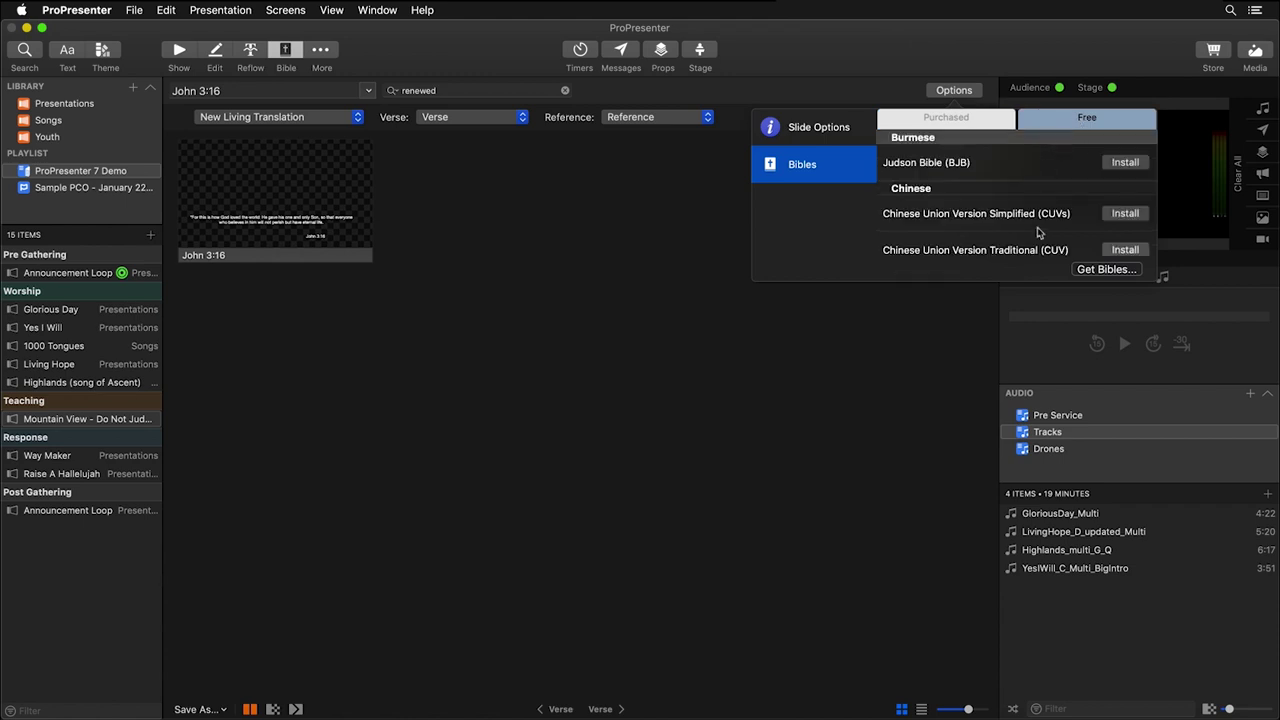
left_click(1106, 270)
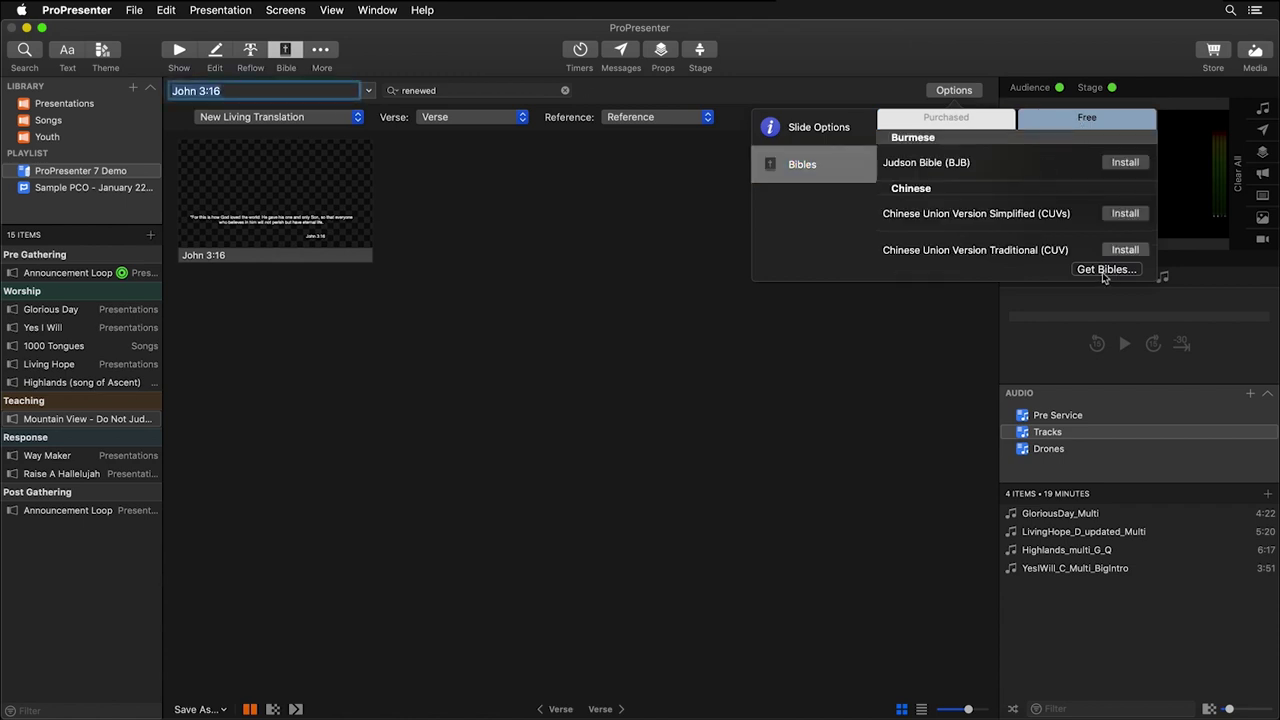
left_click(836, 130)
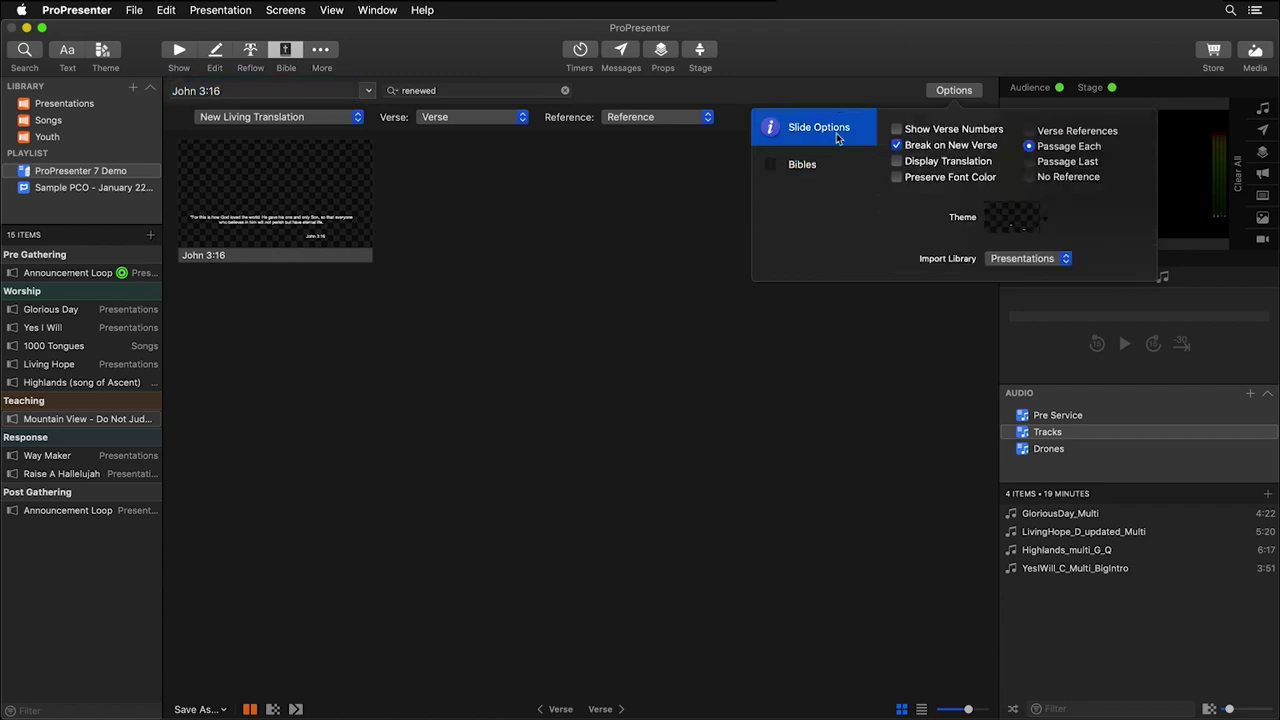
Step: Apply the Scripture > Single Scripture theme to the John 3:16 slide
left_click(1022, 220)
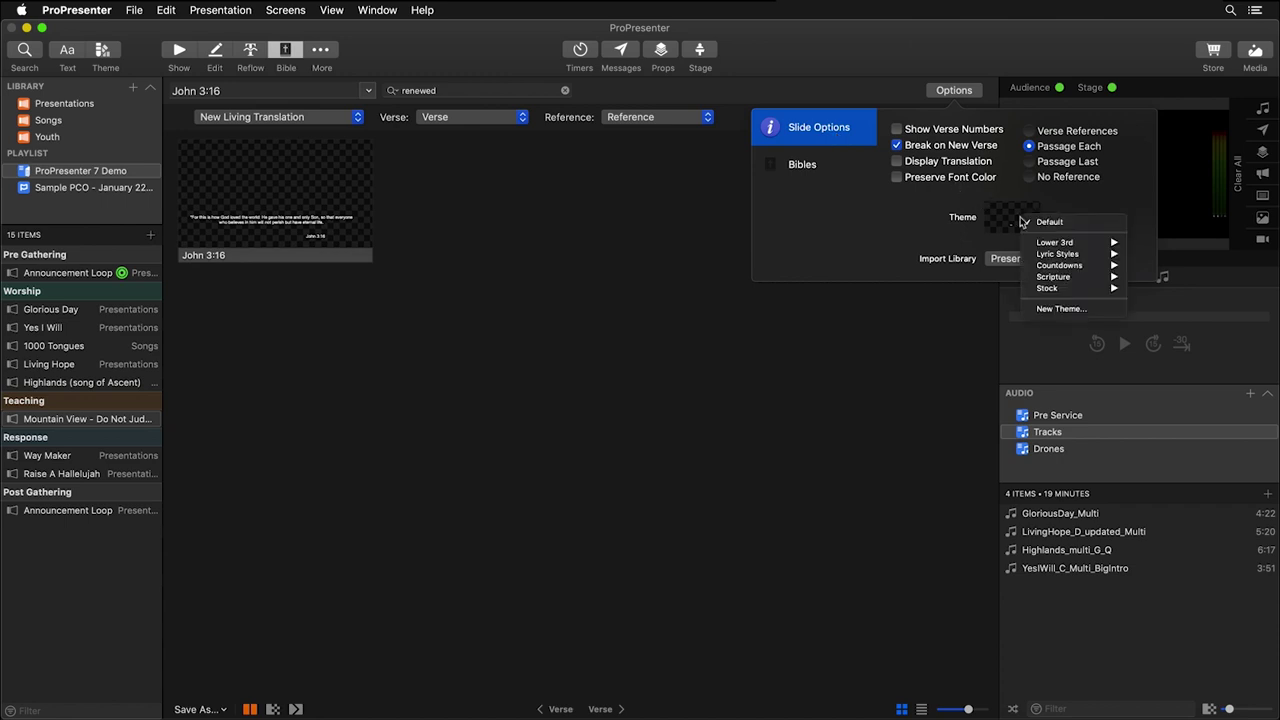
mouse_move(1058, 279)
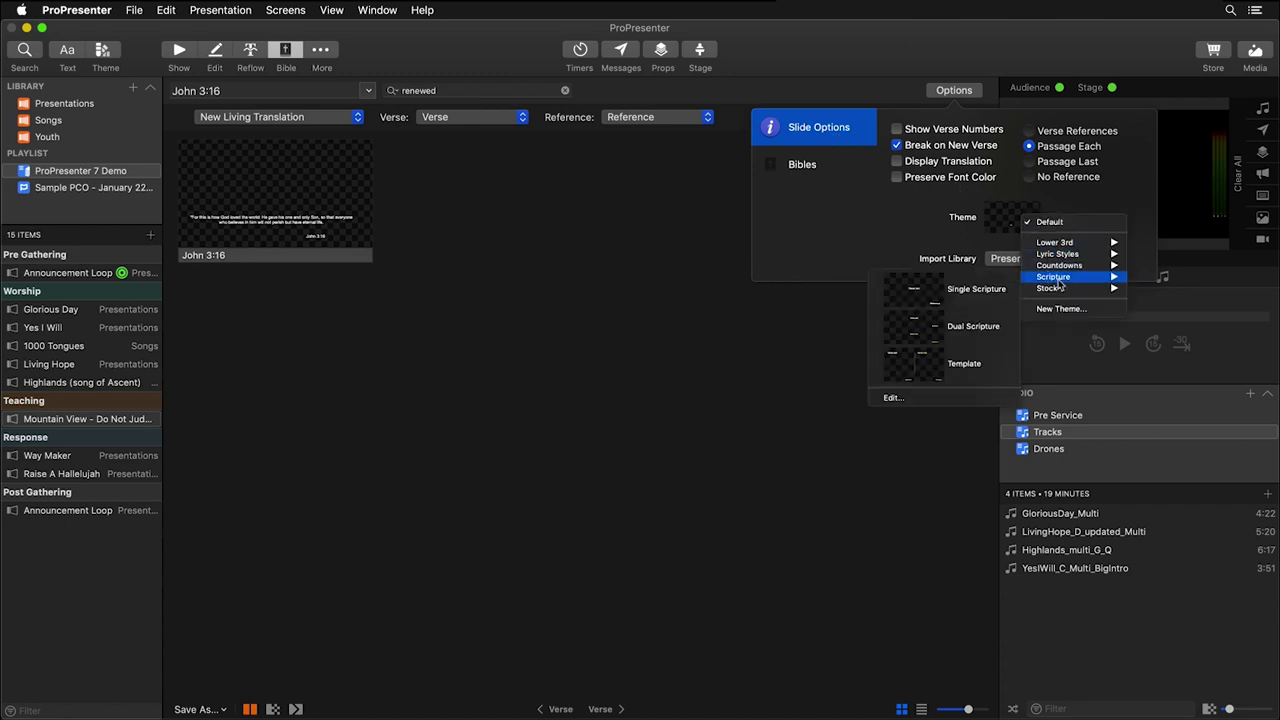
left_click(965, 298)
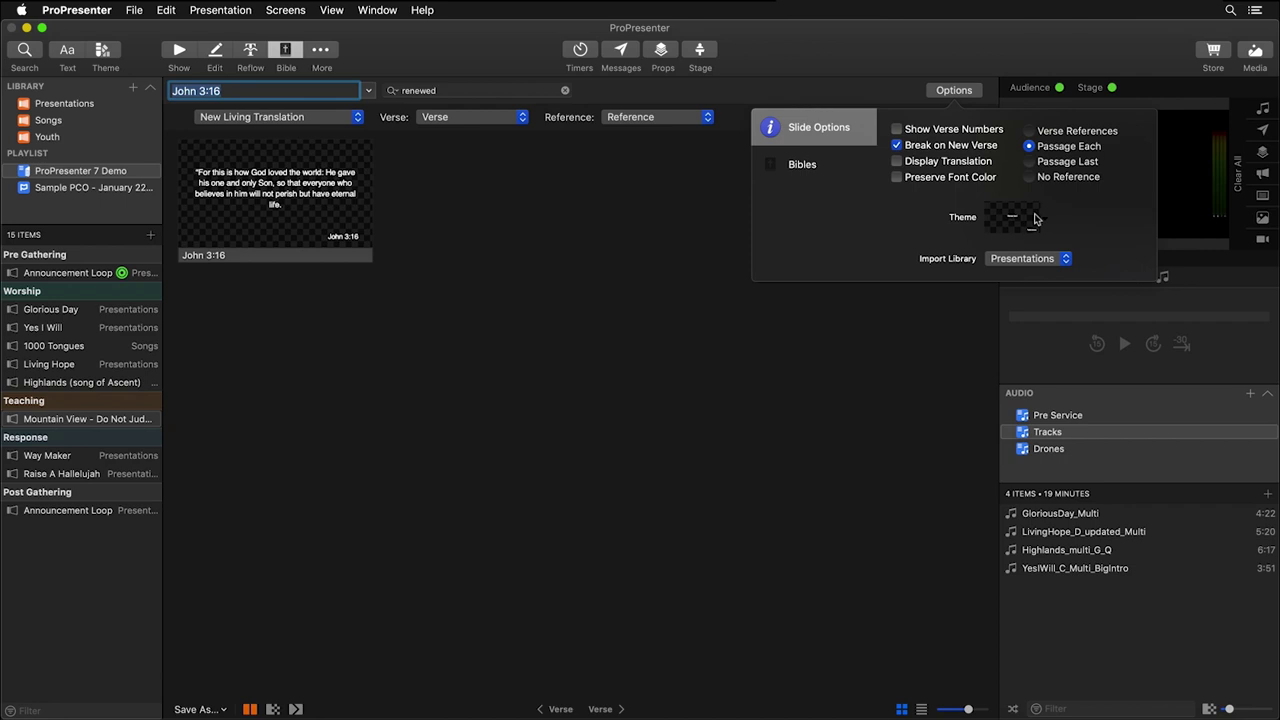
Step: Switch the John 3:16 slide to the Scripture > Dual Scripture theme and close the options
left_click(1033, 218)
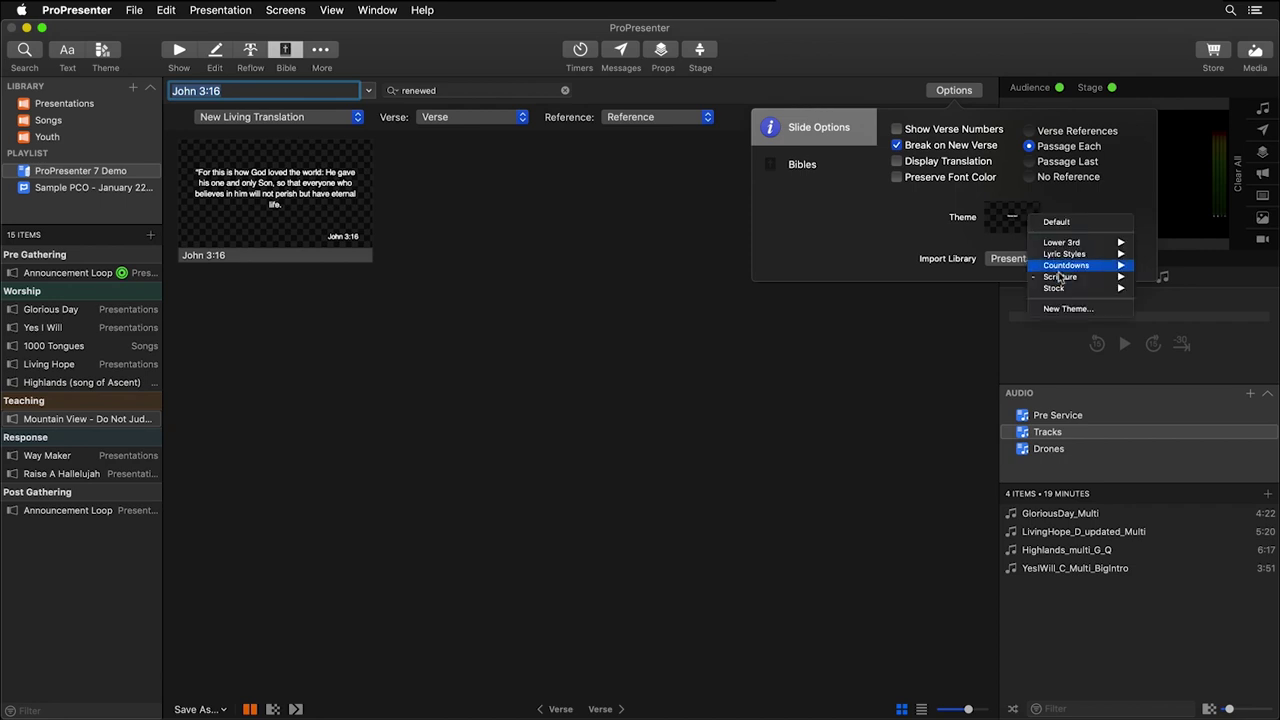
mouse_move(1059, 280)
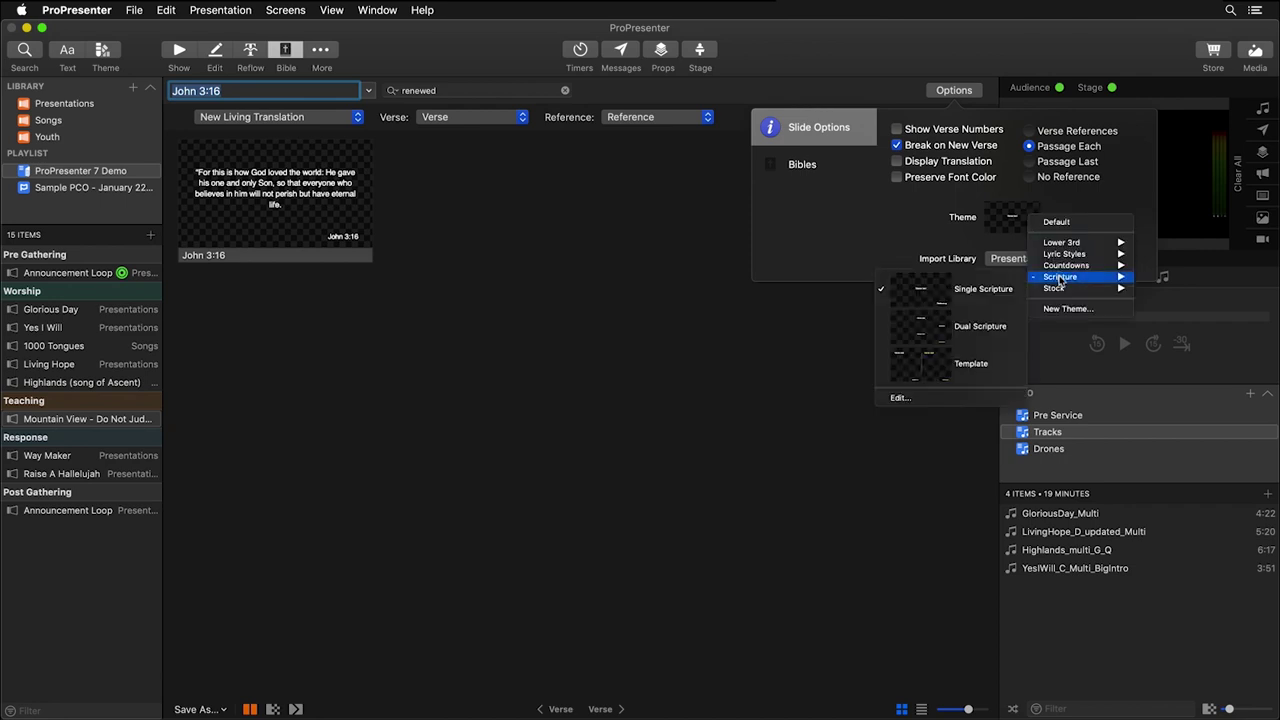
left_click(946, 328)
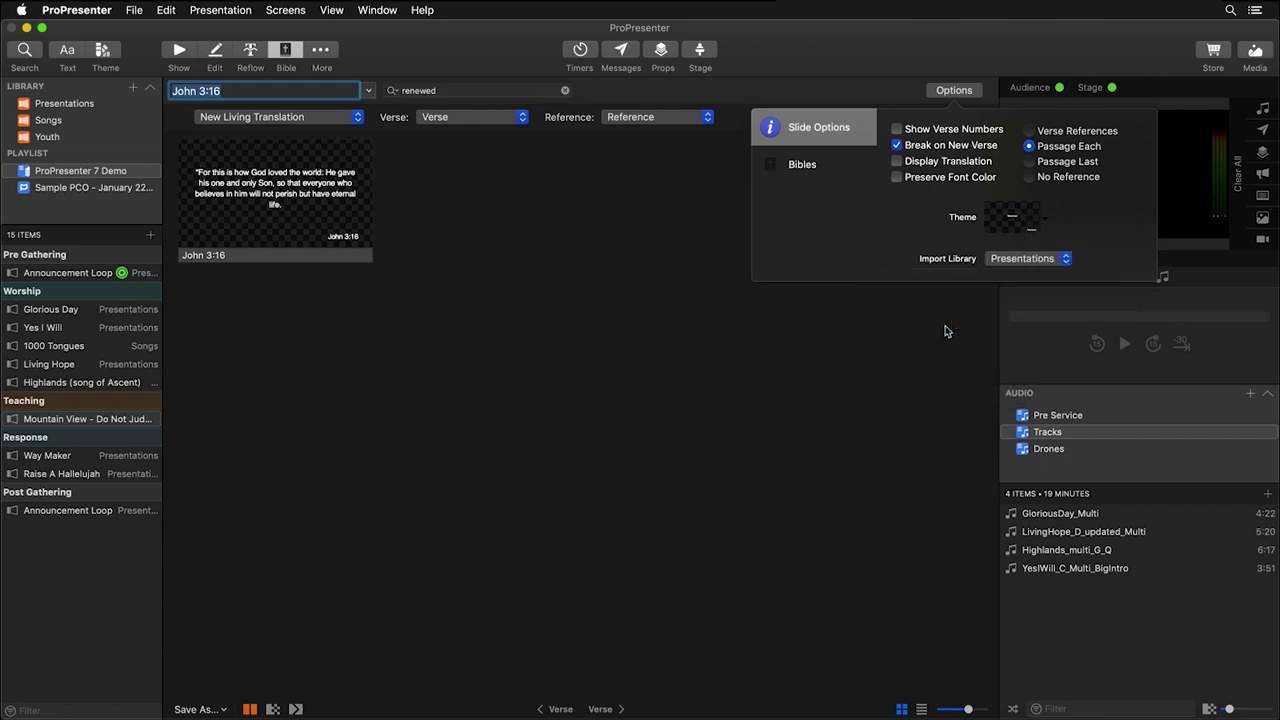
left_click(946, 331)
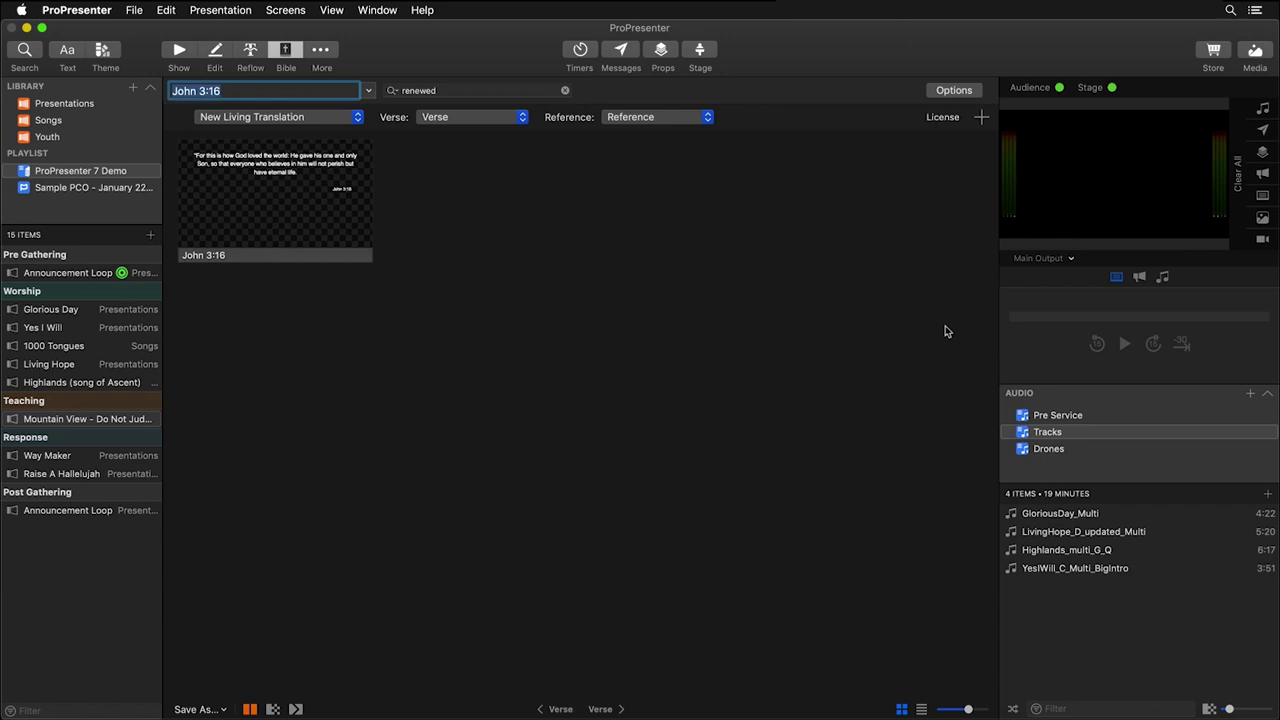
Step: Add an American Standard Version translation row with its verse and Reference 2 shown
left_click(982, 117)
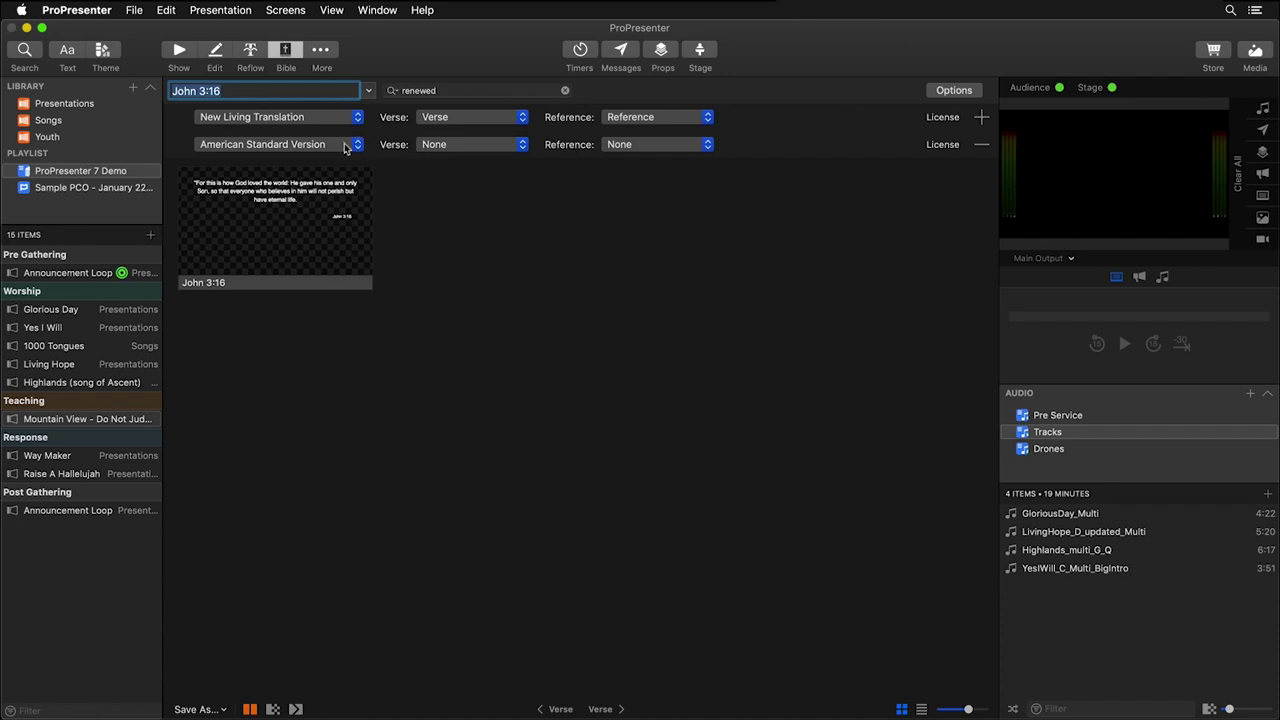
left_click(443, 146)
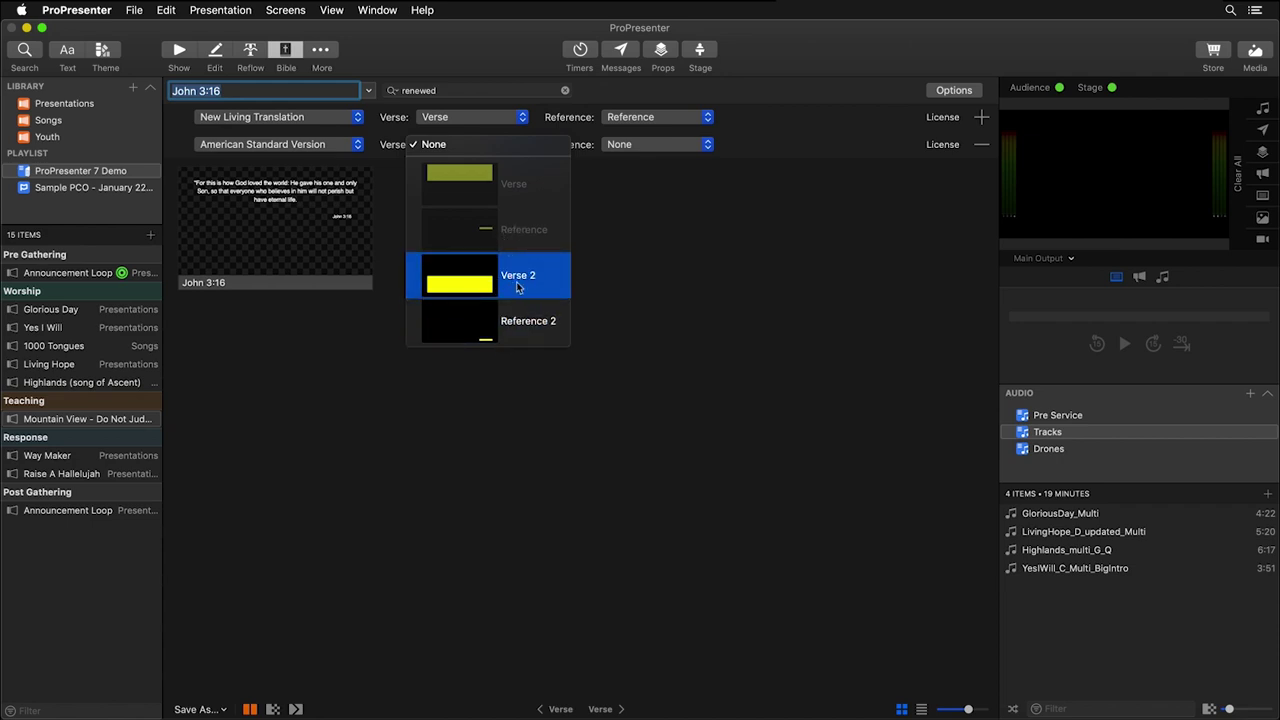
key("Escape")
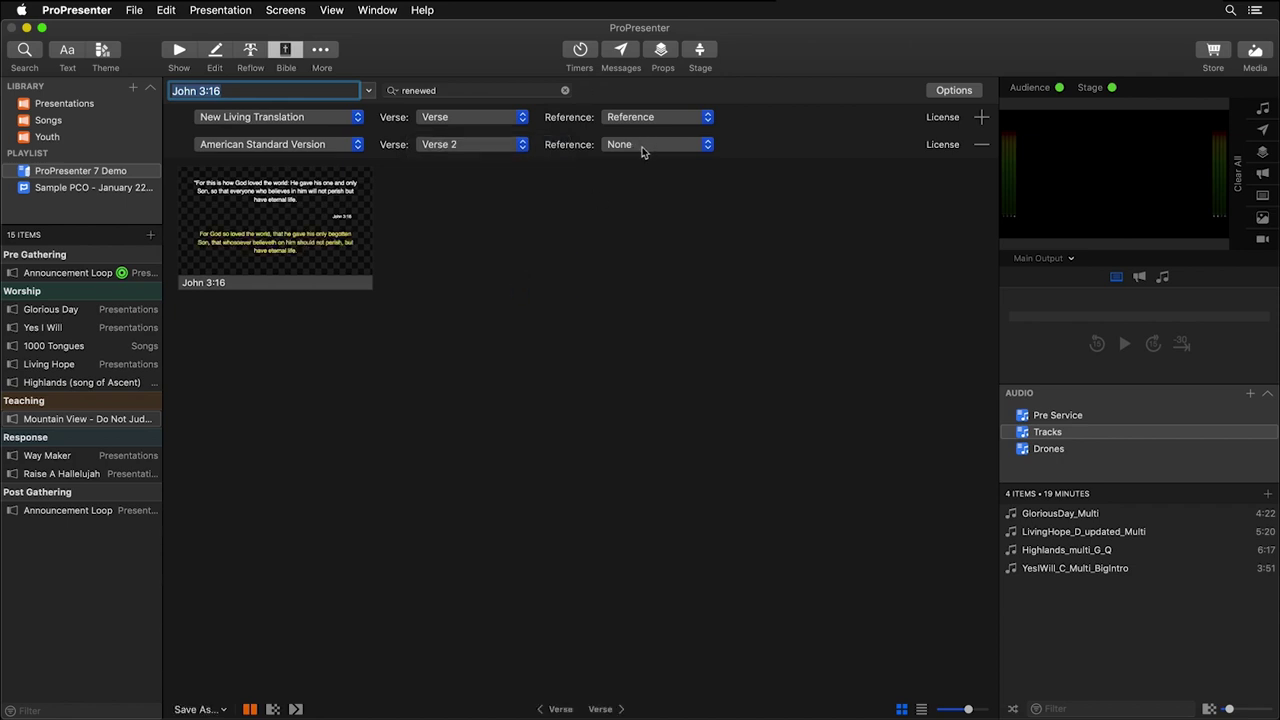
left_click(643, 144)
left_click(674, 335)
Step: Change the second translation to the Spanish Reina Valera Antigua
left_click(334, 146)
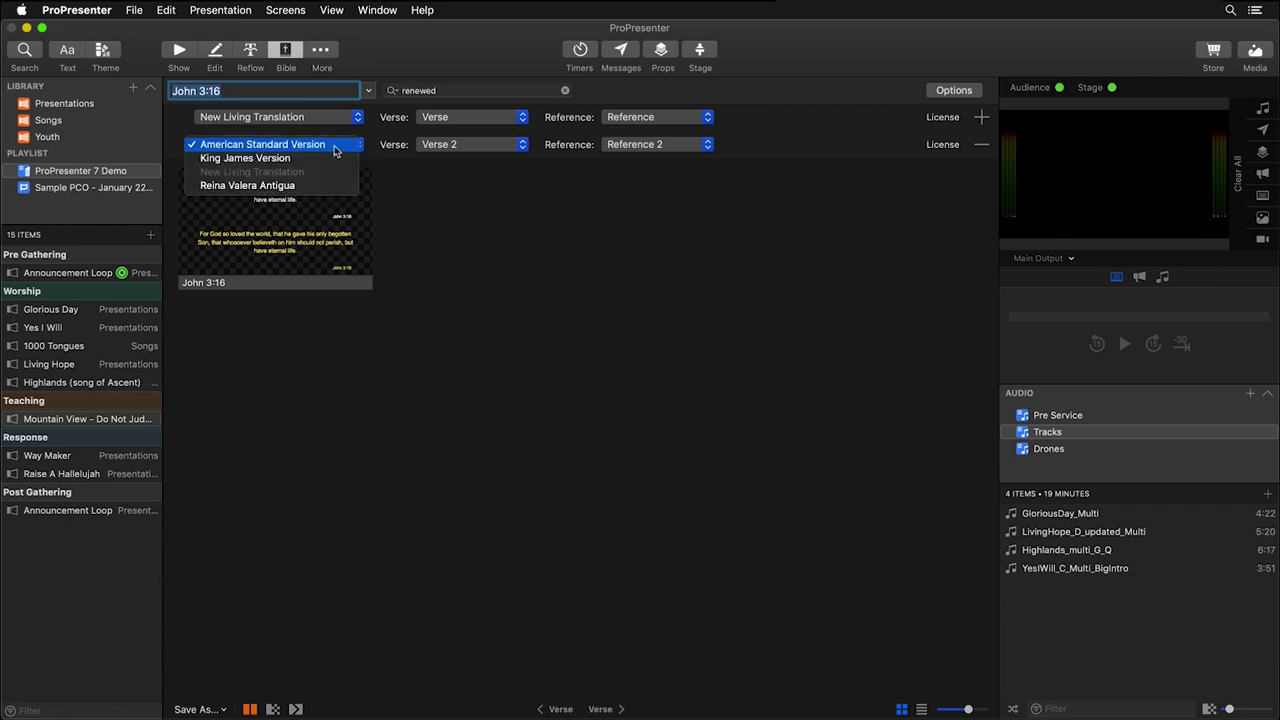
left_click(313, 187)
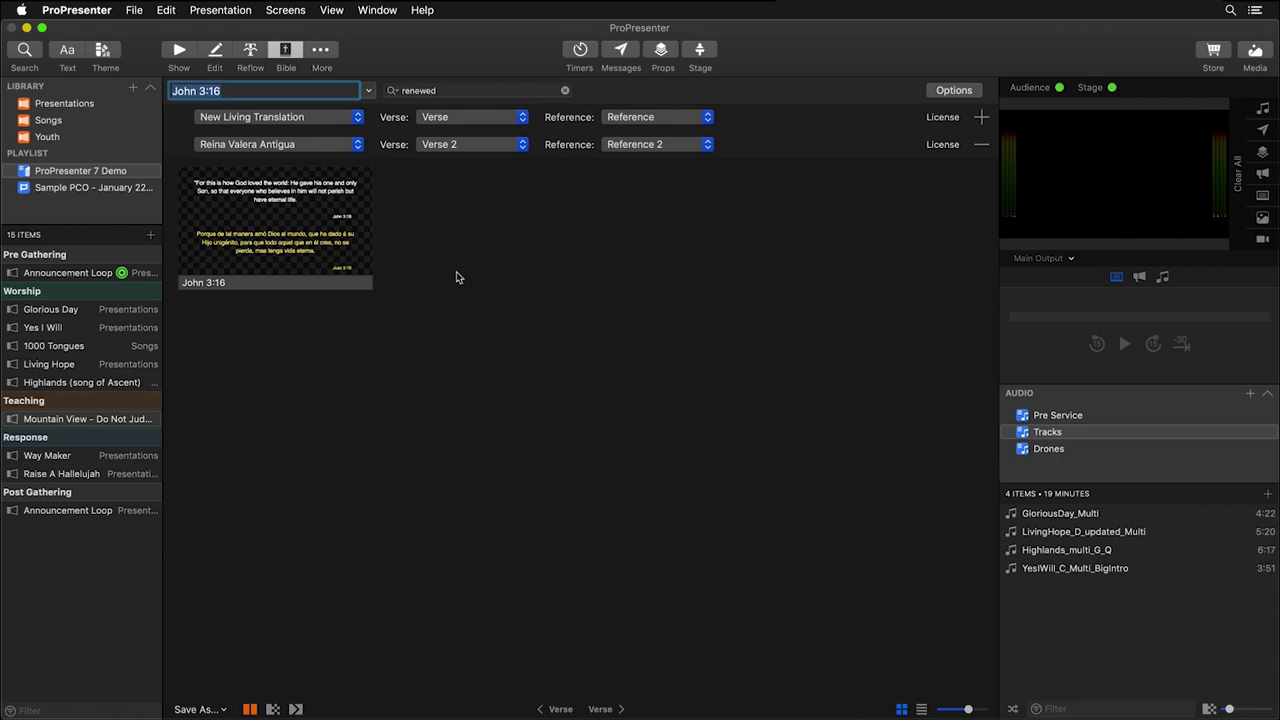
left_click(953, 91)
Step: Apply the Scripture > Template theme to put English and Spanish verses in two columns
left_click(1020, 217)
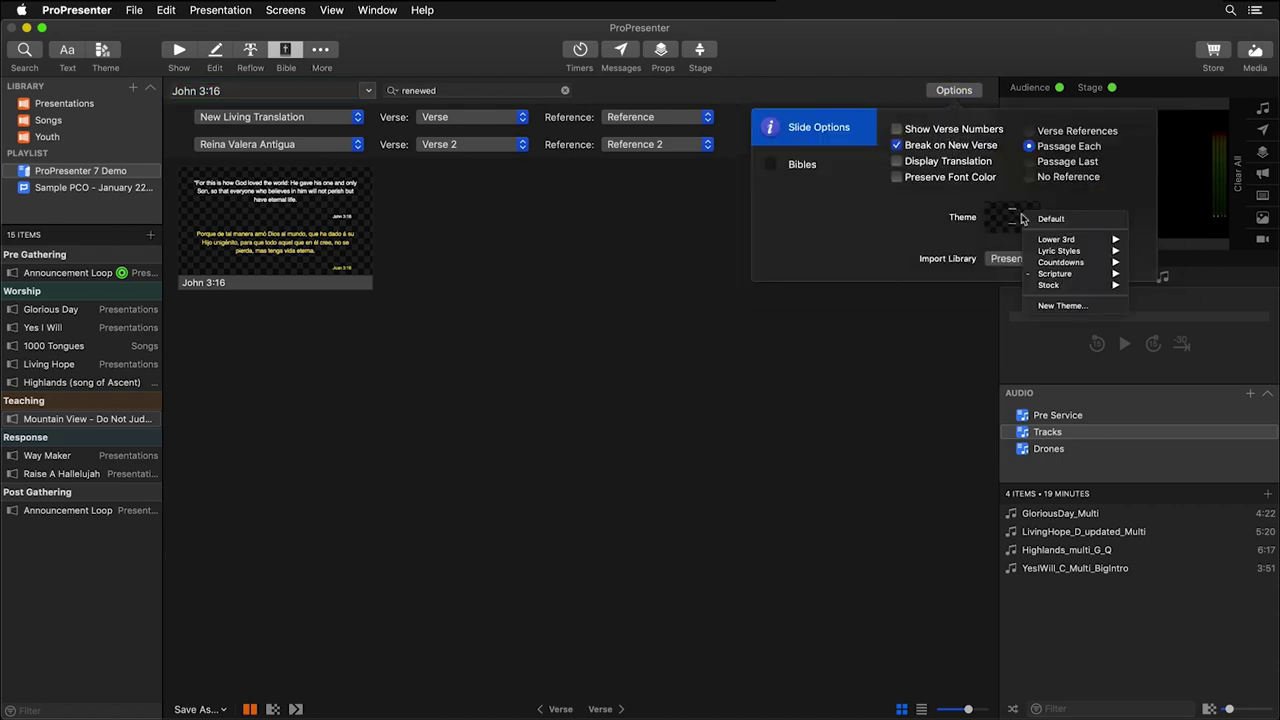
mouse_move(1047, 276)
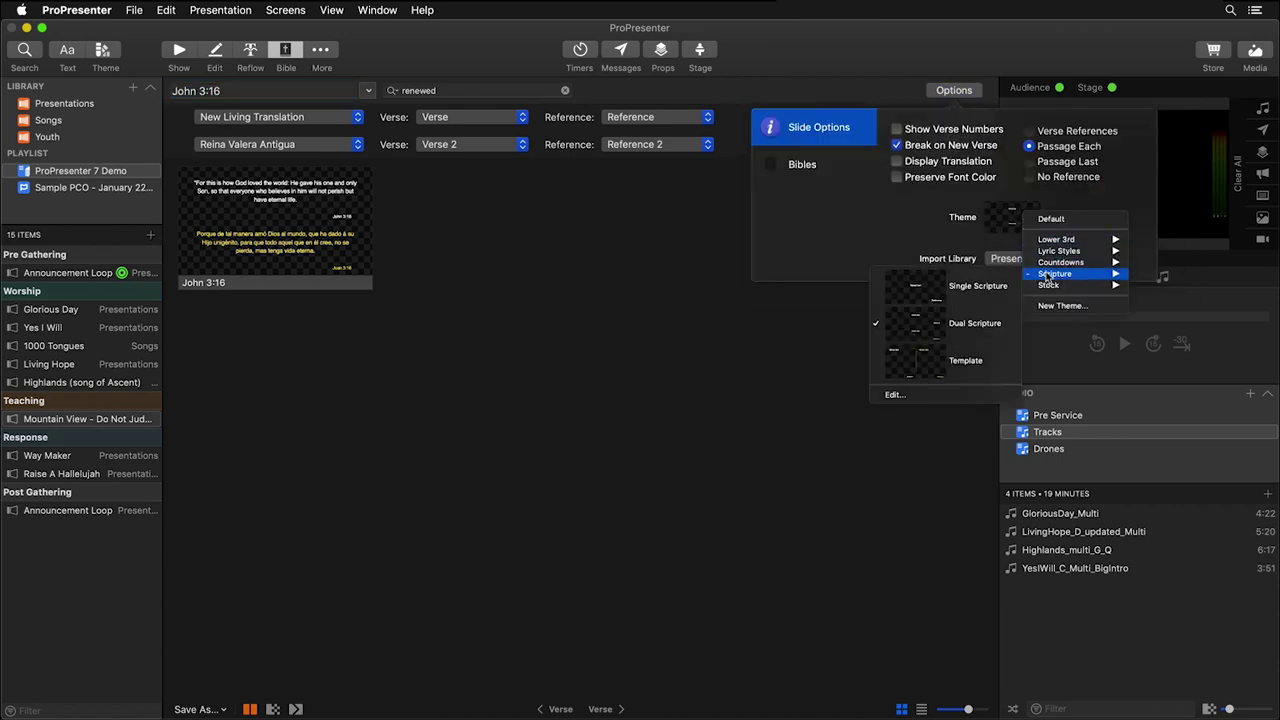
left_click(958, 364)
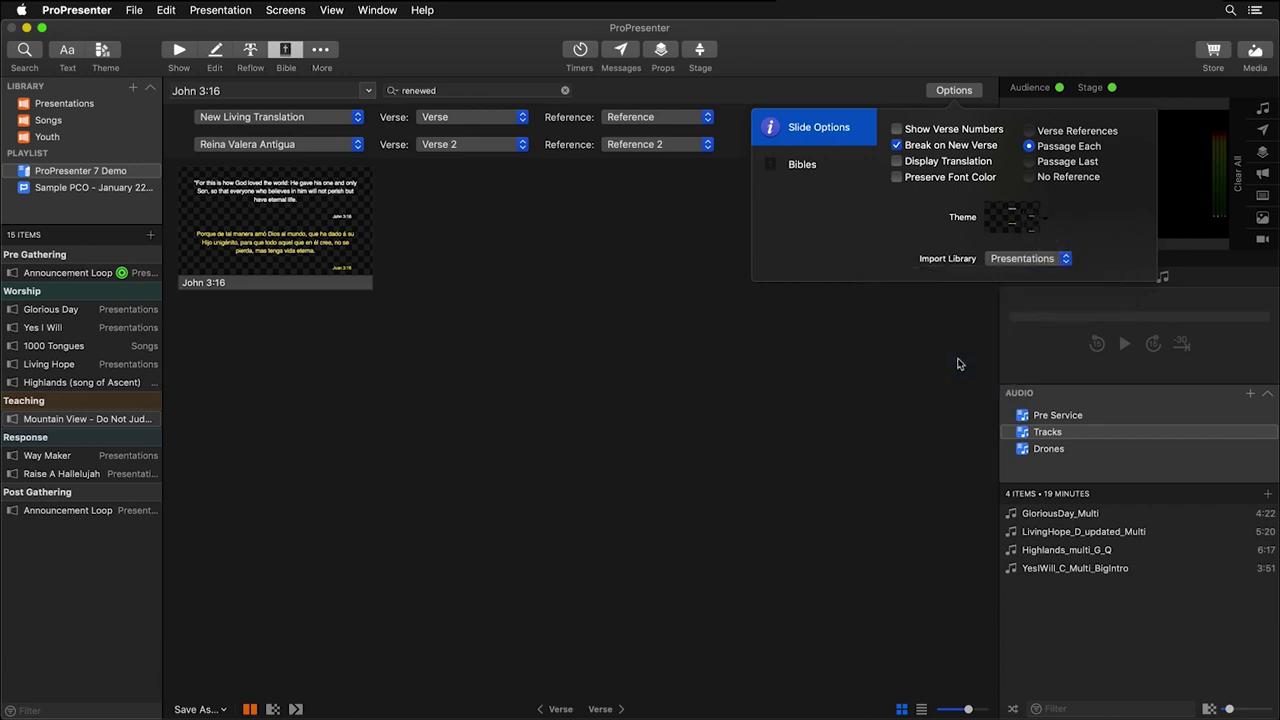
left_click(870, 369)
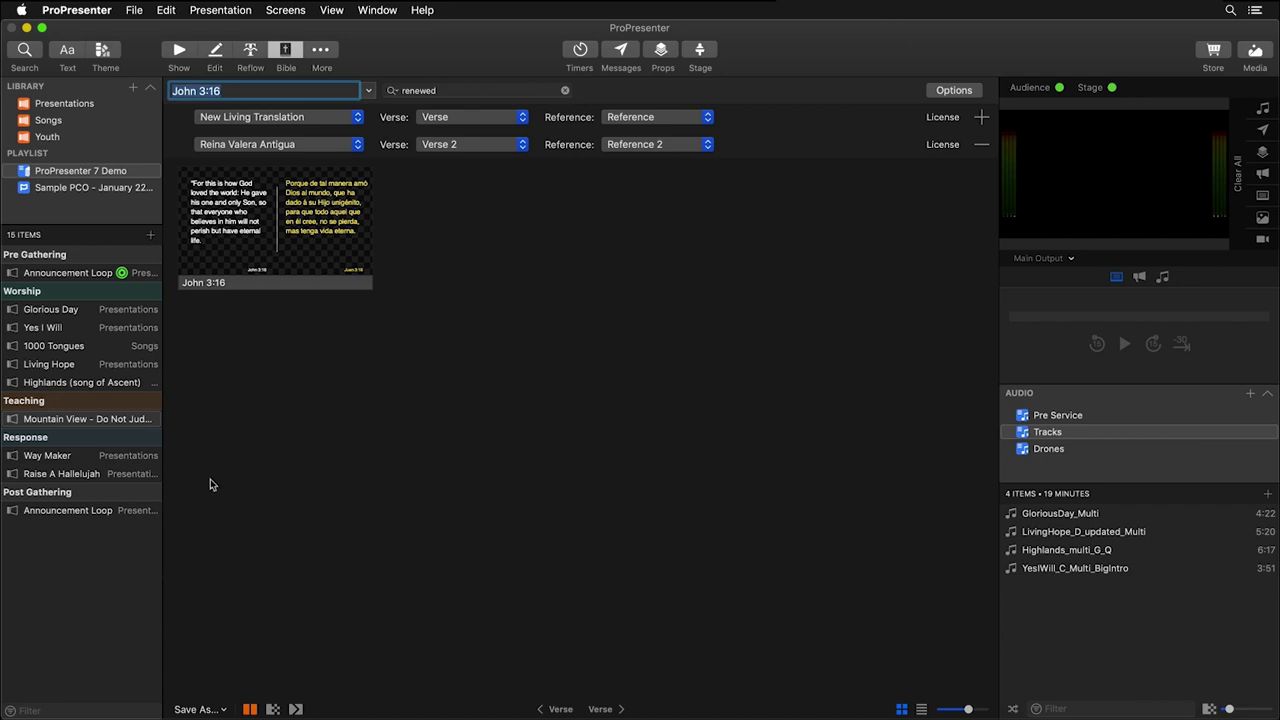
Step: Copy the slide into the Mountain View presentation as slide 13 and show that presentation
left_click(205, 709)
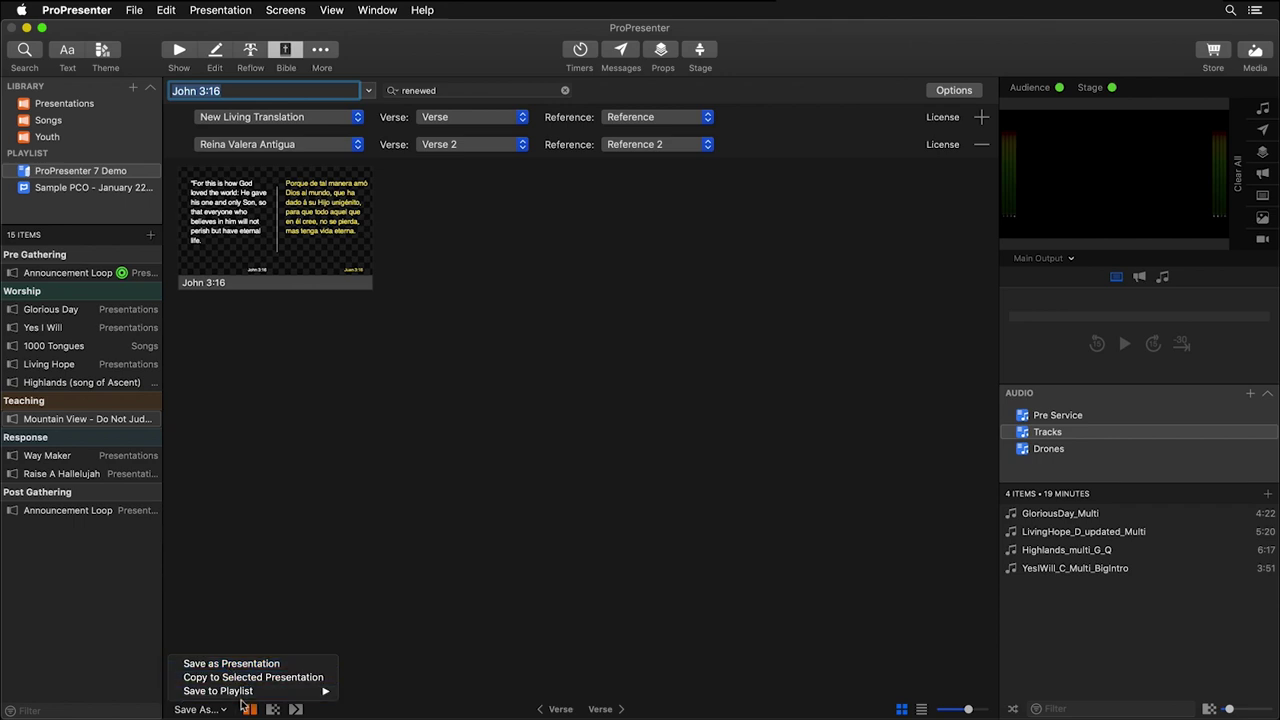
mouse_move(245, 691)
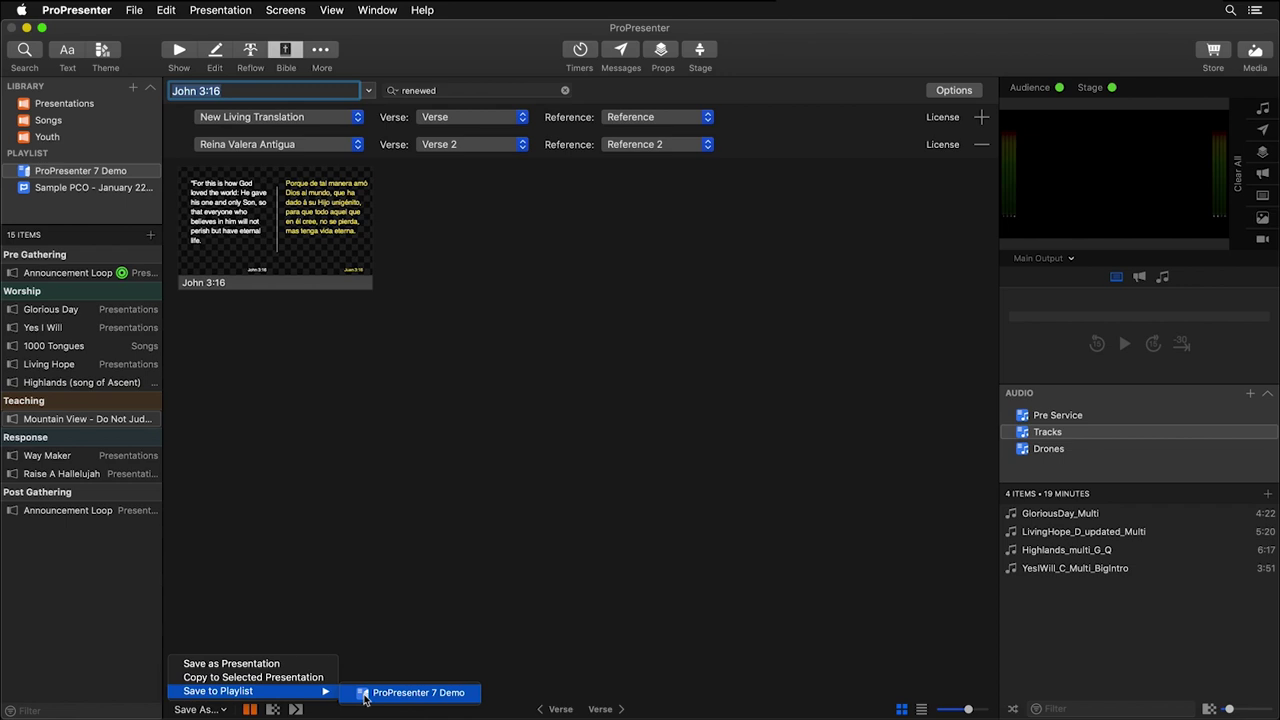
left_click(294, 678)
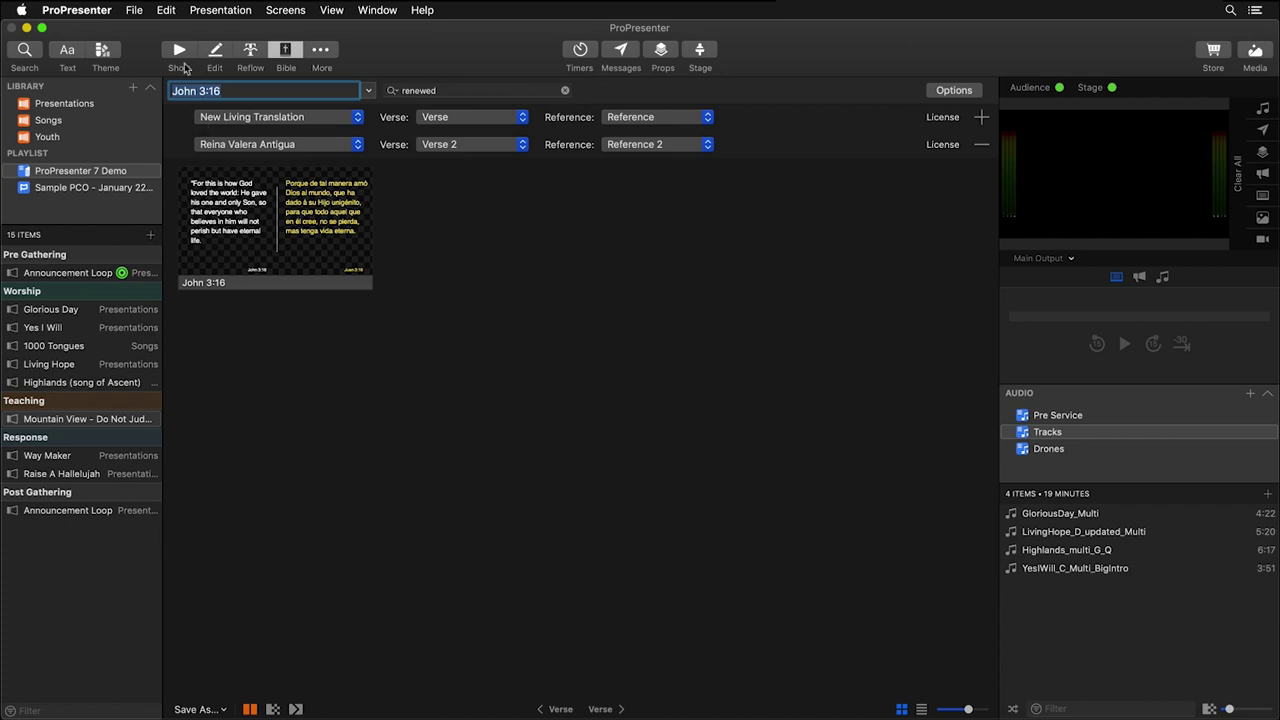
left_click(180, 52)
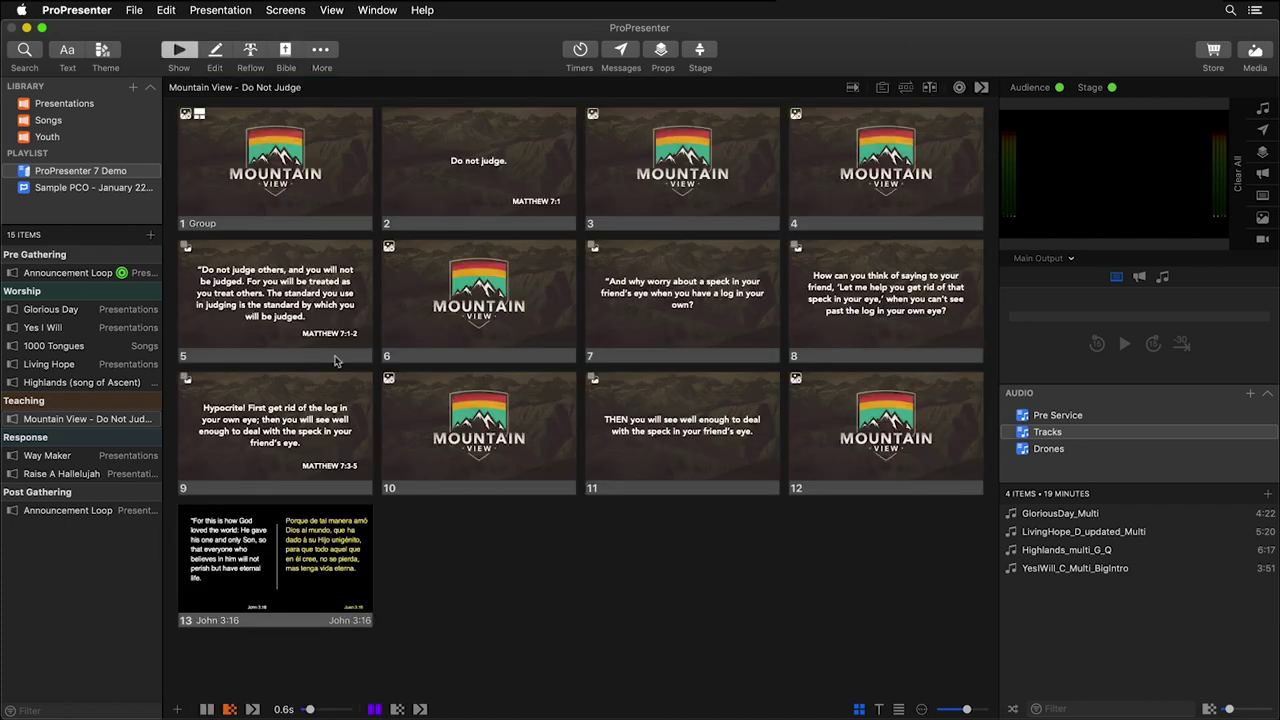